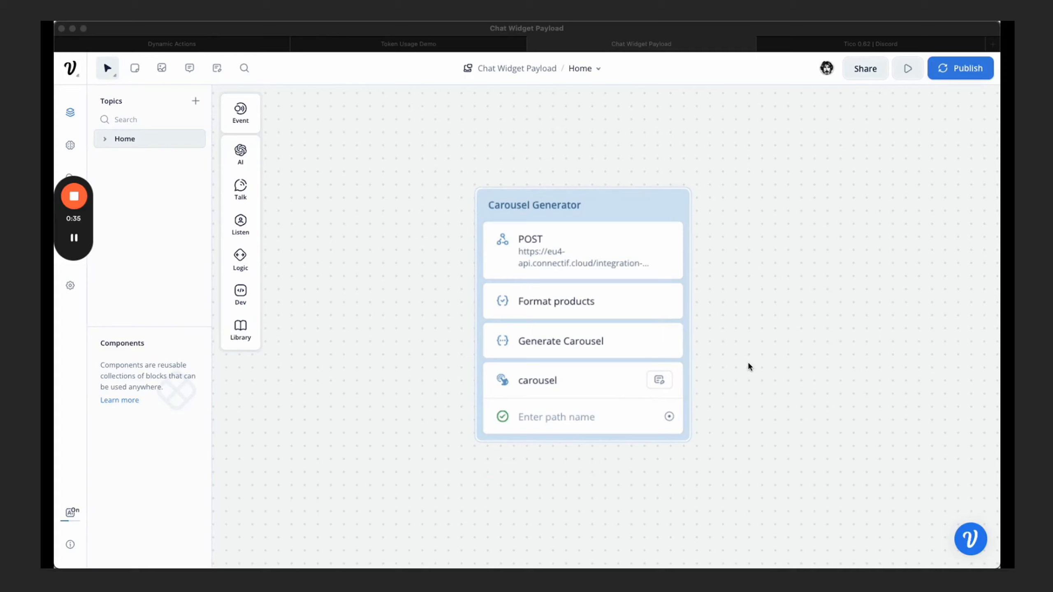
Open the POST API step in the Carousel Generator block and send a test request
left_click(746, 341)
left_click(573, 252)
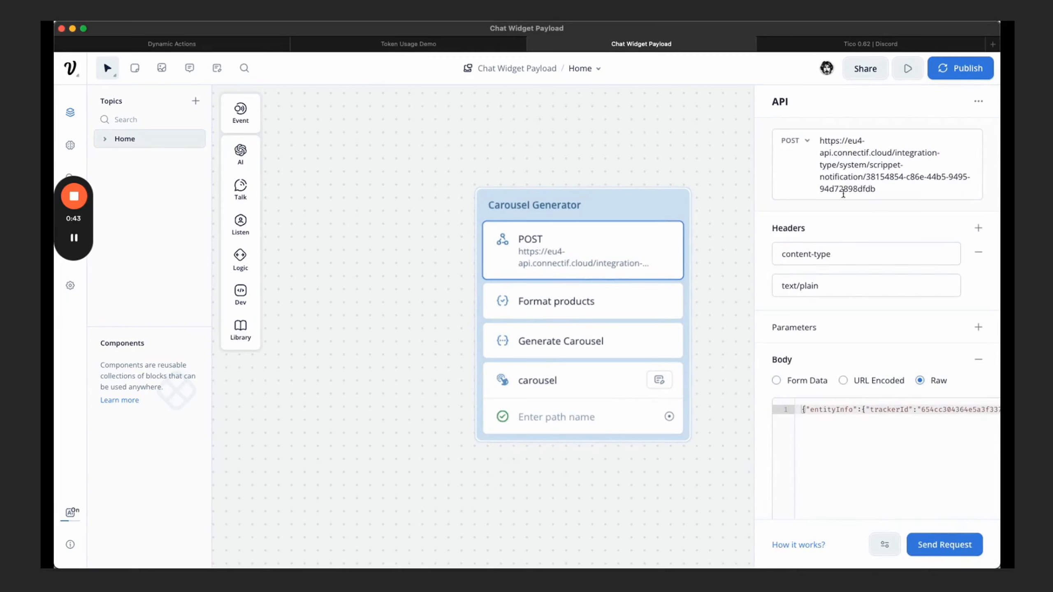
left_click(945, 545)
Examine the test response body, including its product entries with names, prices and image URLs, and close the results
scroll(565, 234, "down", 20)
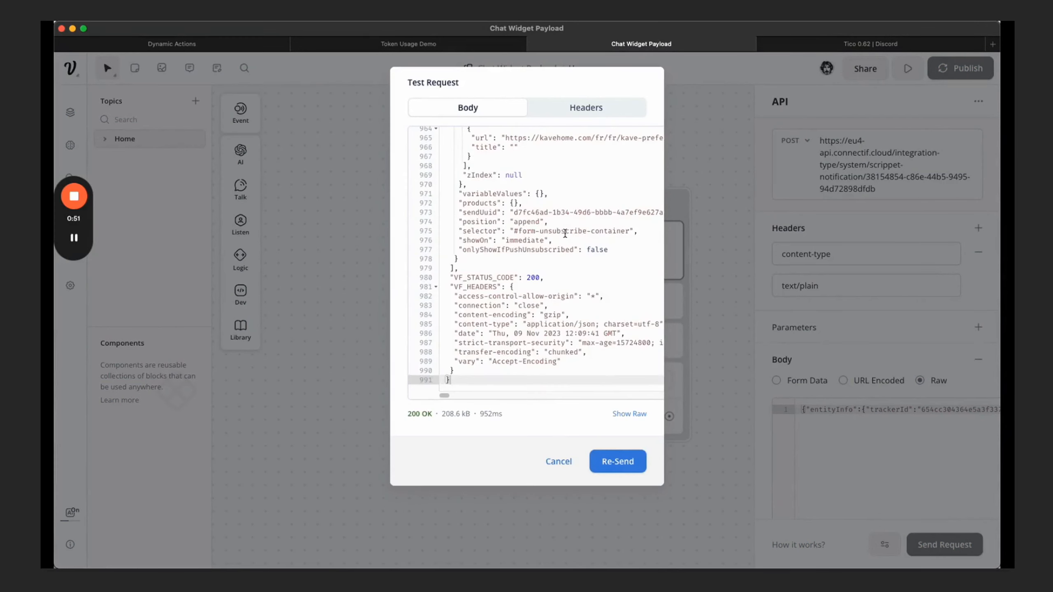
scroll(565, 234, "up", 13)
scroll(565, 234, "up", 20)
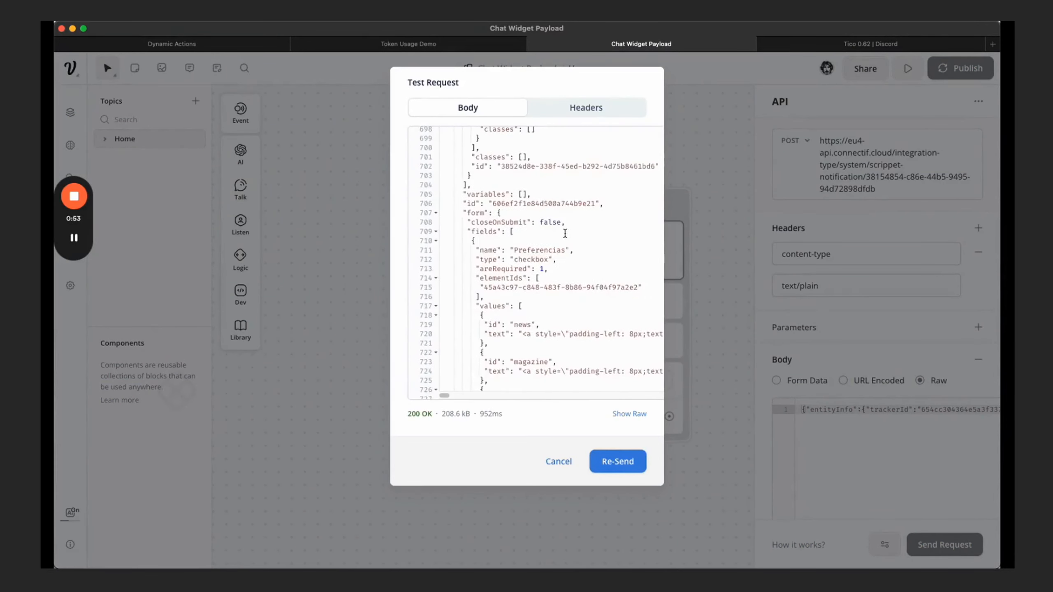
scroll(565, 233, "up", 15)
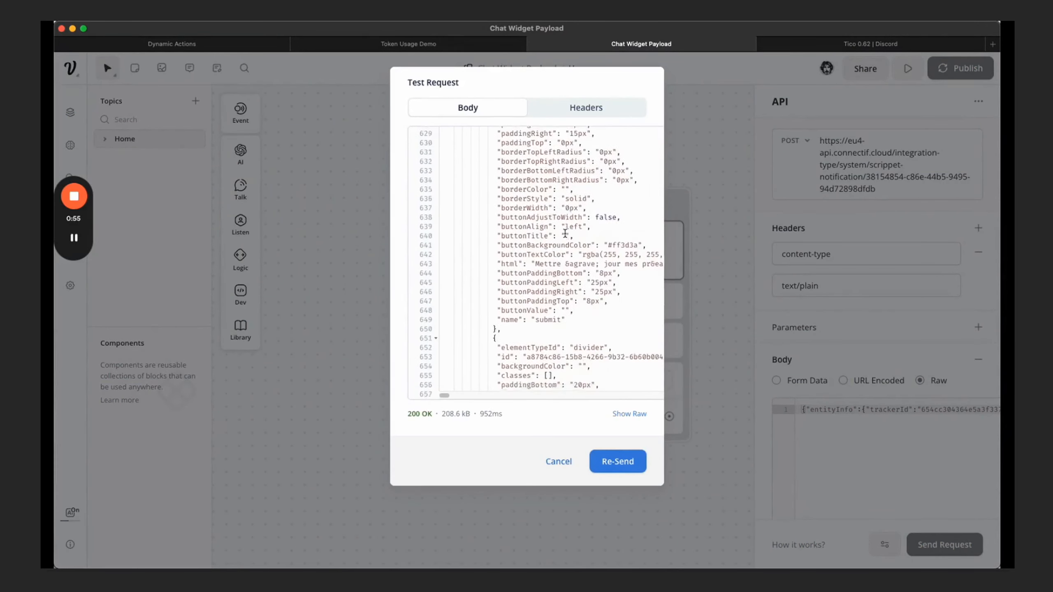
scroll(565, 233, "up", 10)
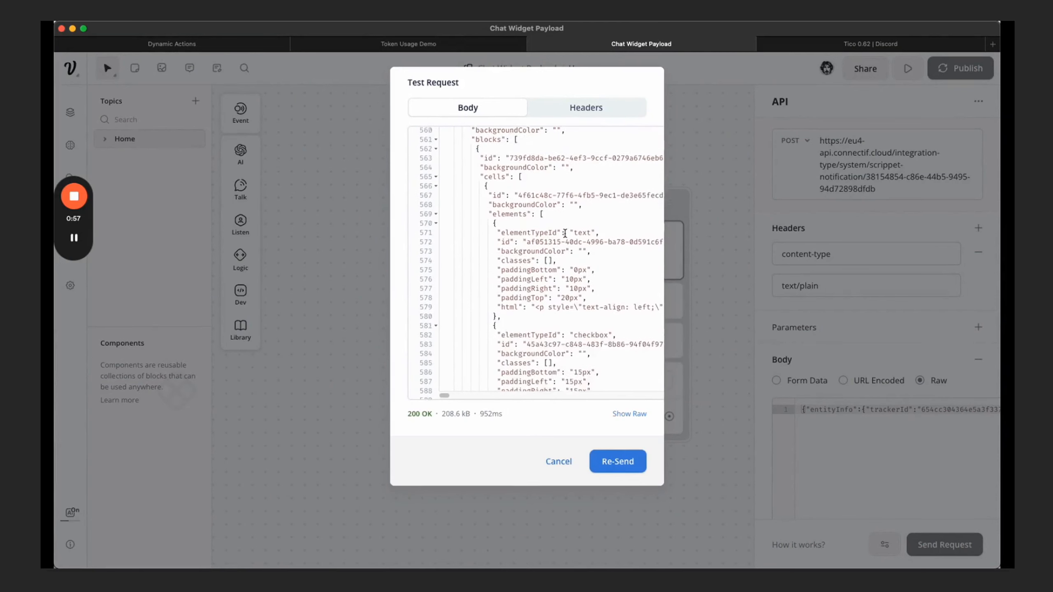
scroll(565, 233, "up", 10)
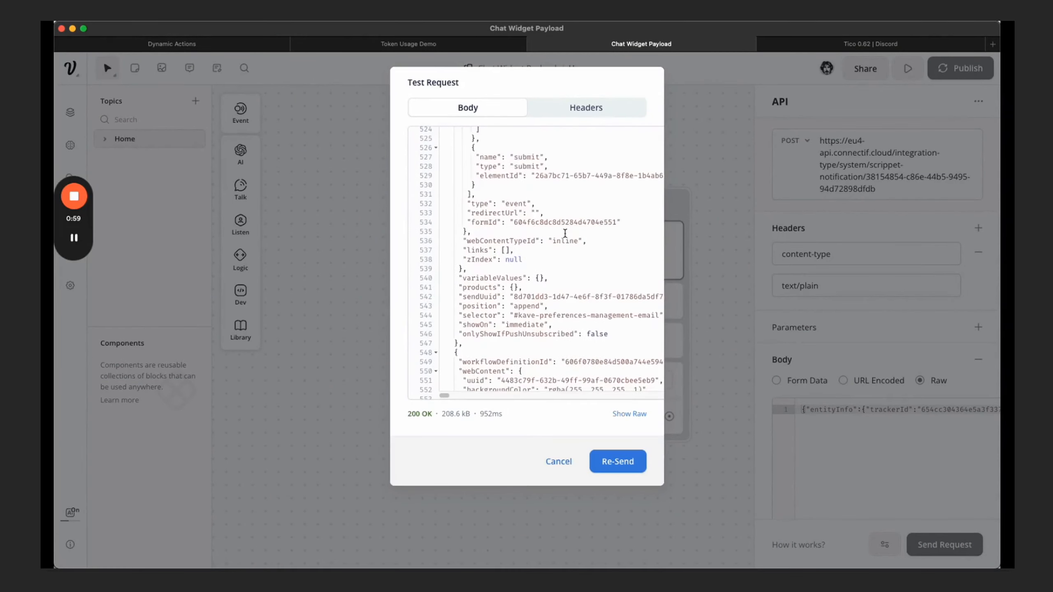
scroll(565, 233, "up", 4)
scroll(565, 233, "up", 20)
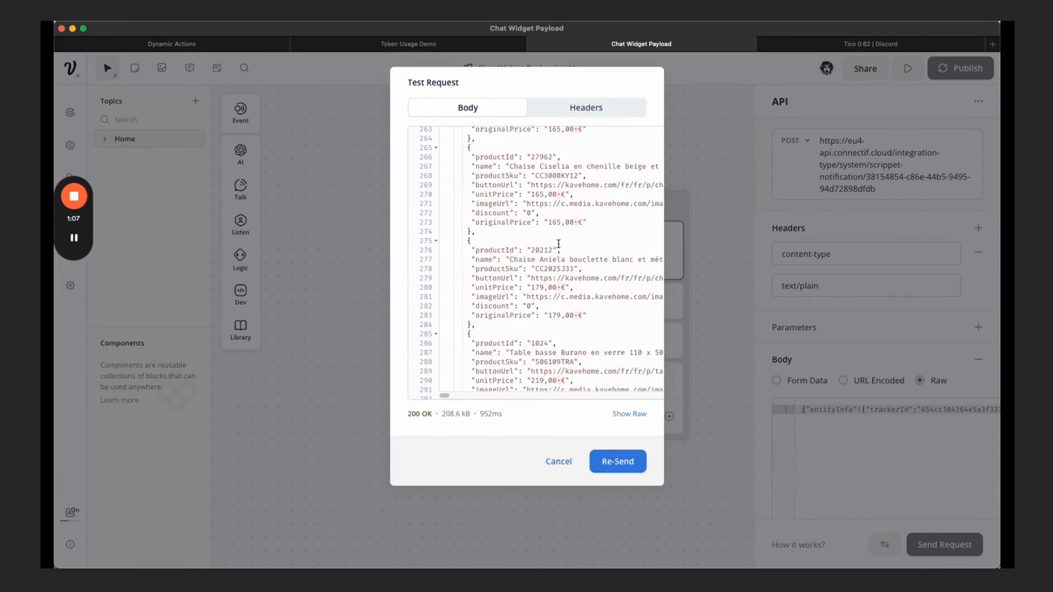
scroll(559, 243, "up", 14)
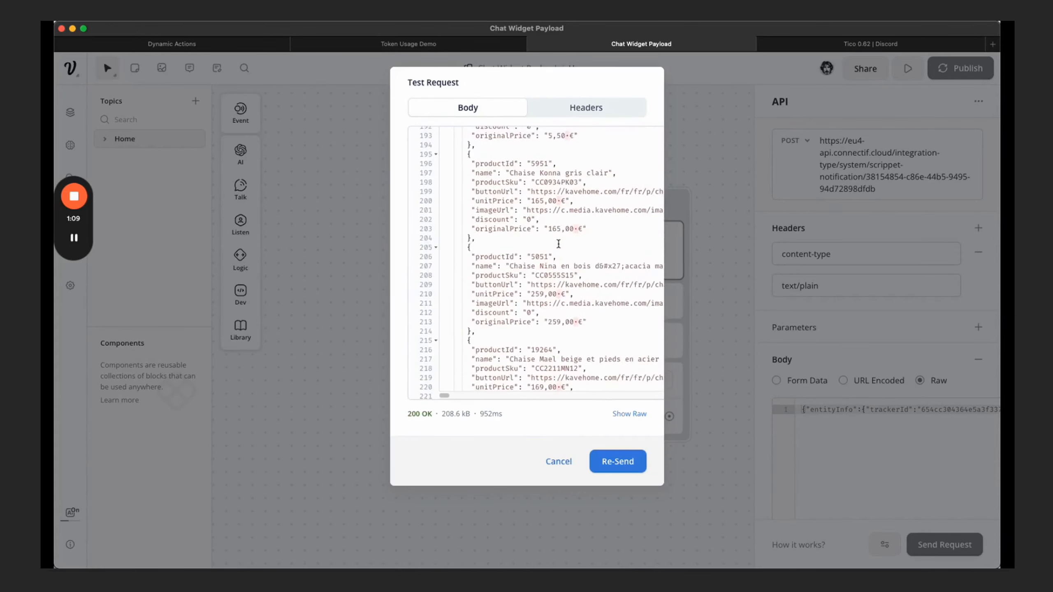
scroll(559, 243, "up", 8)
left_click(558, 461)
Review the Format products expression and read the Generate Carousel prompt through its JSON example, API response and output variable
left_click(580, 301)
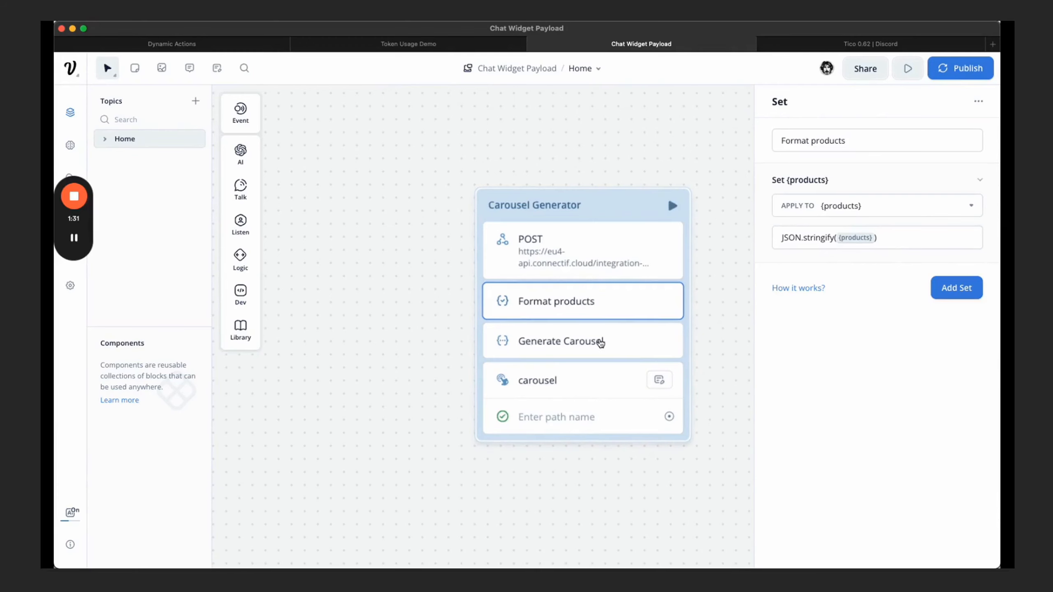
left_click(599, 343)
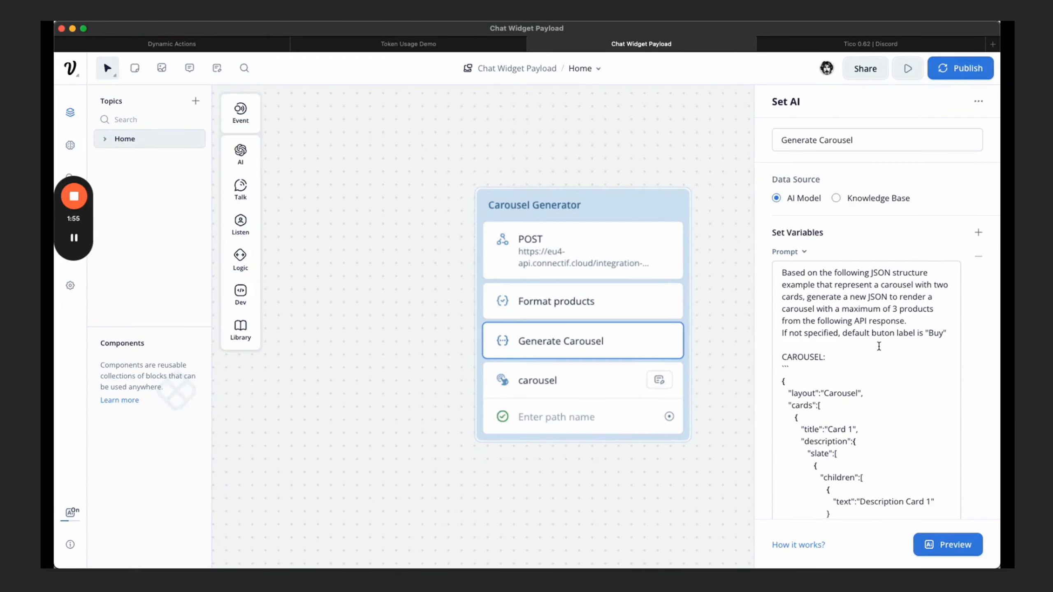
scroll(879, 346, "down", 3)
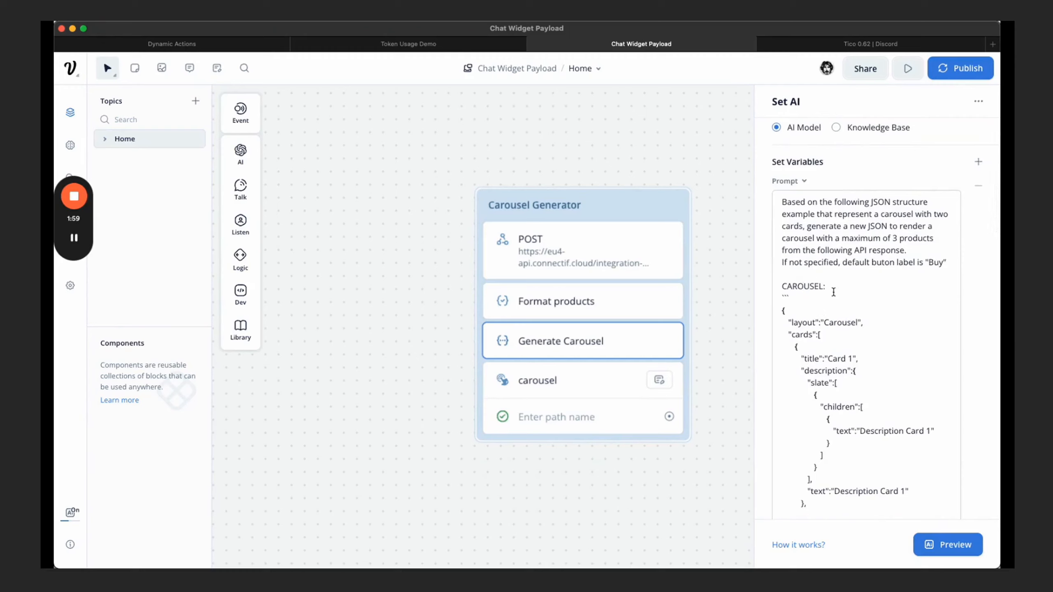
scroll(838, 299, "down", 1)
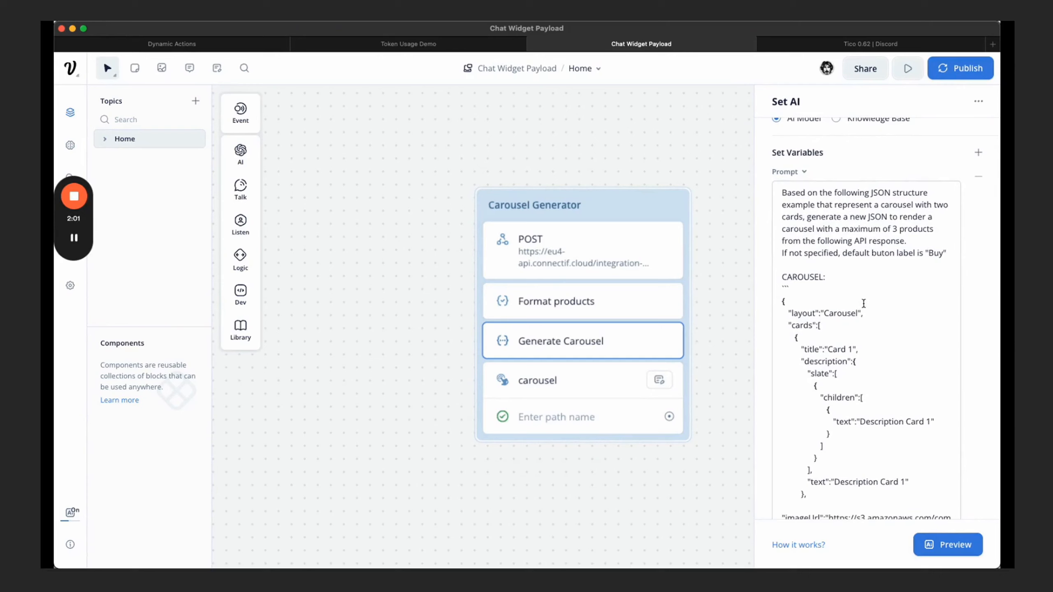
scroll(861, 302, "down", 4)
scroll(860, 302, "down", 13)
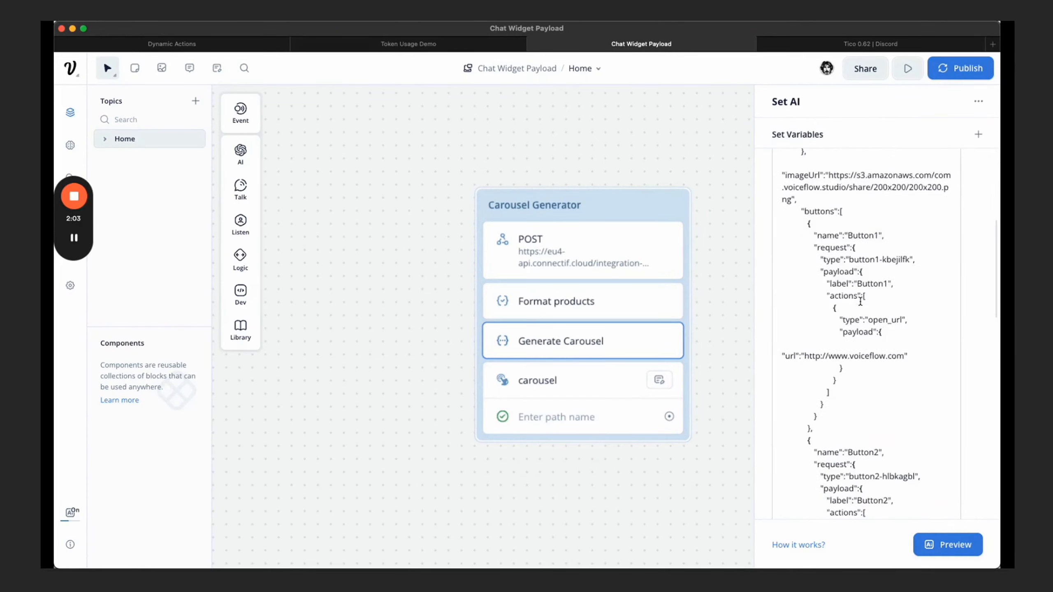
scroll(860, 301, "up", 12)
scroll(861, 301, "up", 3)
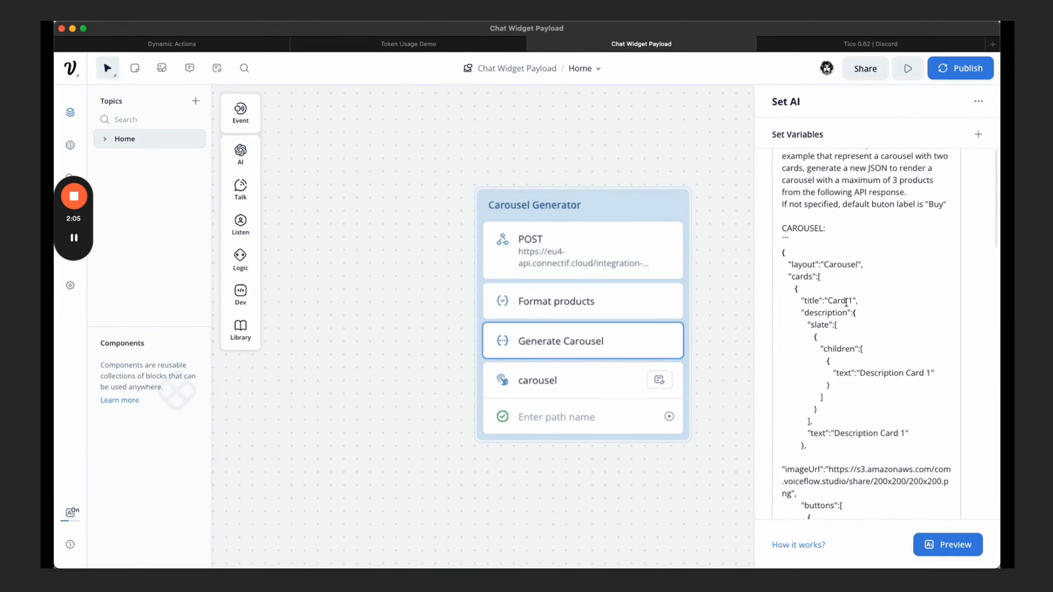
scroll(842, 312, "down", 1)
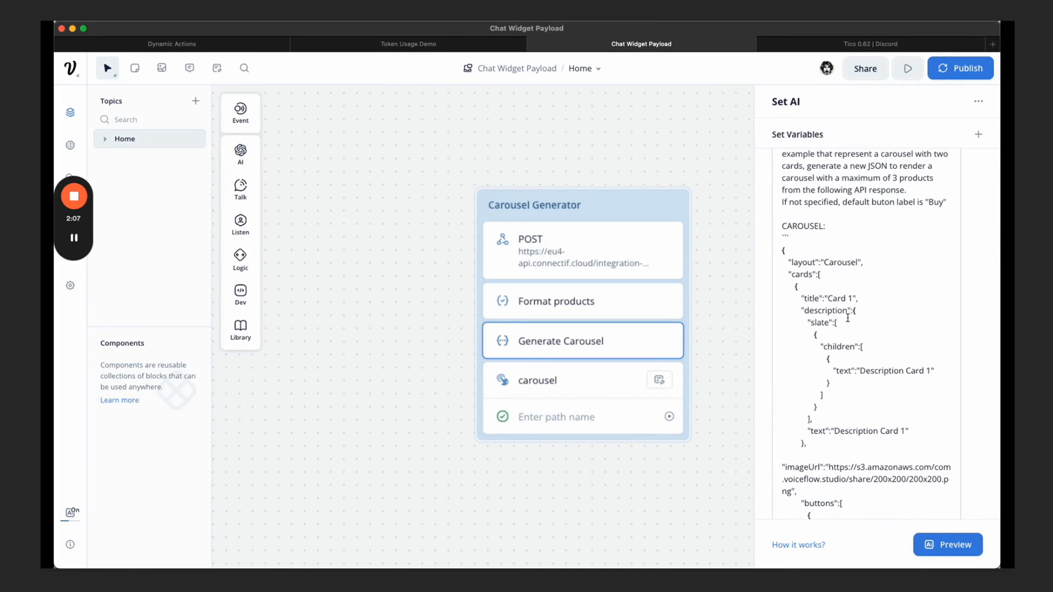
scroll(844, 312, "down", 14)
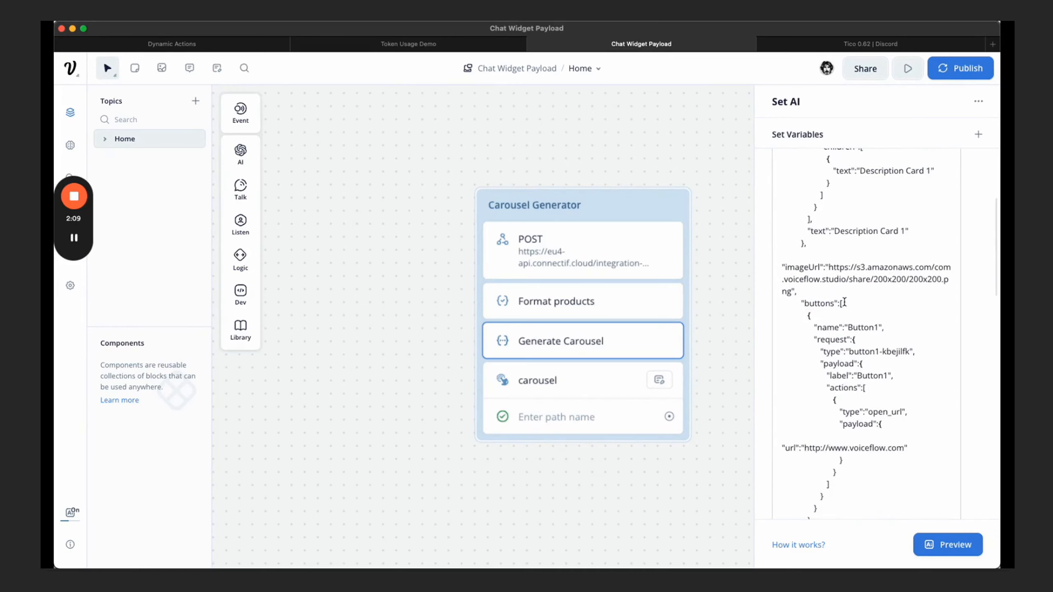
scroll(845, 302, "down", 7)
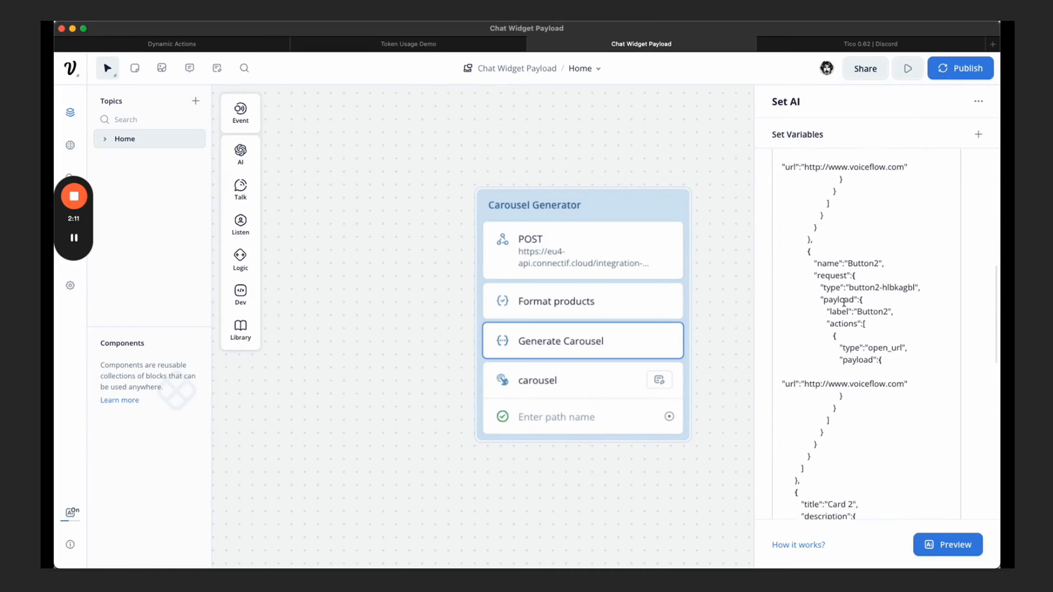
scroll(844, 302, "down", 20)
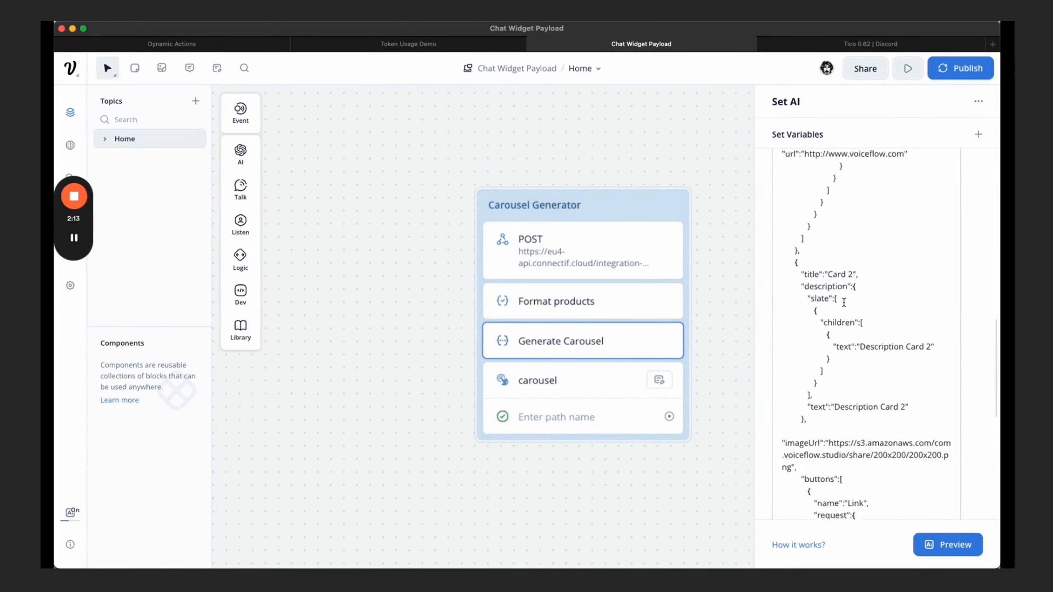
scroll(844, 303, "down", 4)
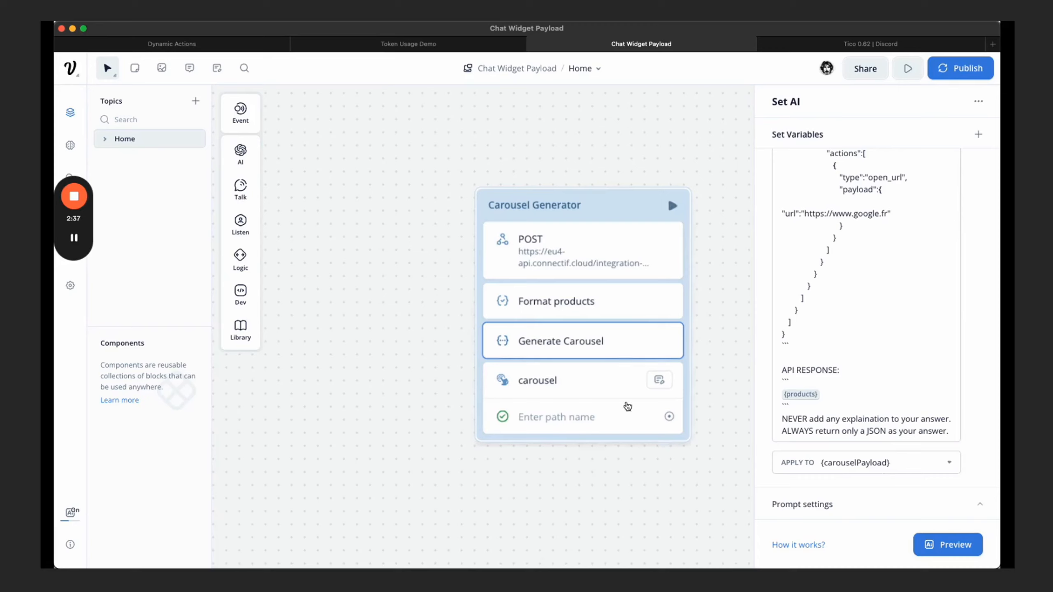
Inspect the action body of the carousel custom action
left_click(601, 397)
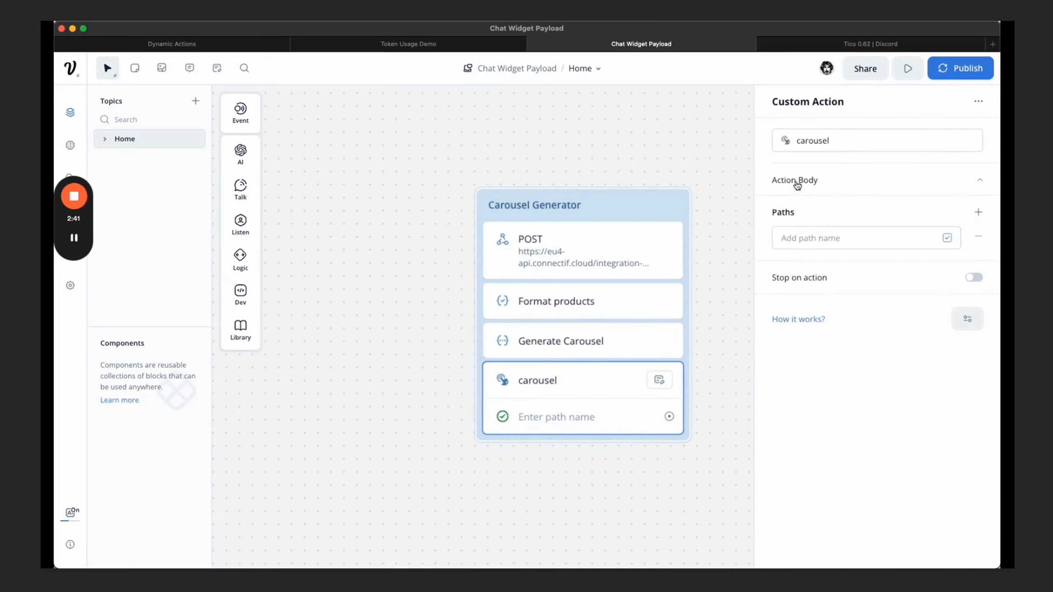
left_click(797, 186)
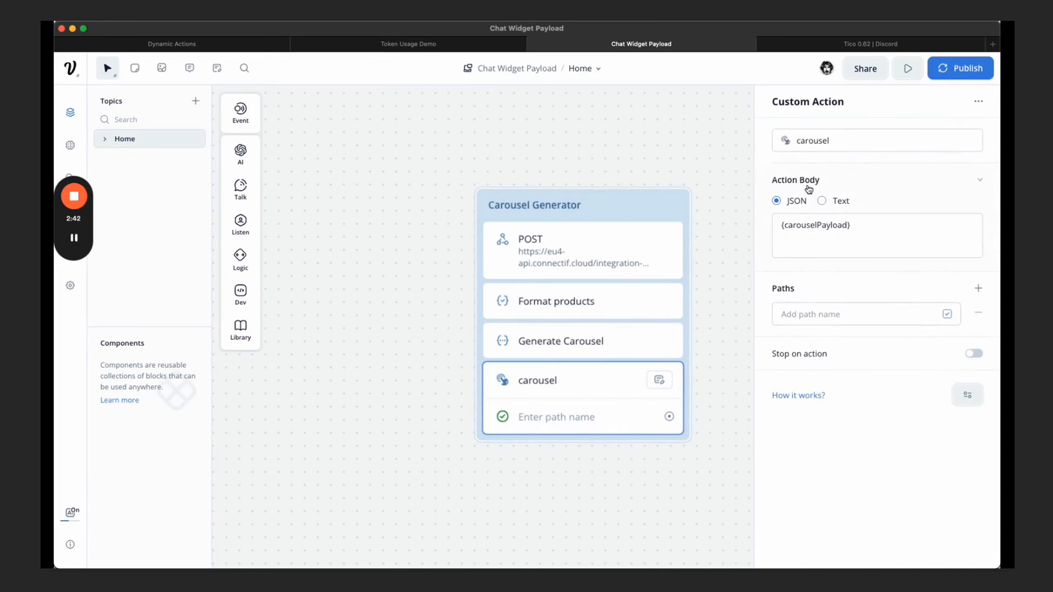
Run the prototype from the Carousel Generator block and browse the generated product cards through to the last and back
left_click(670, 204)
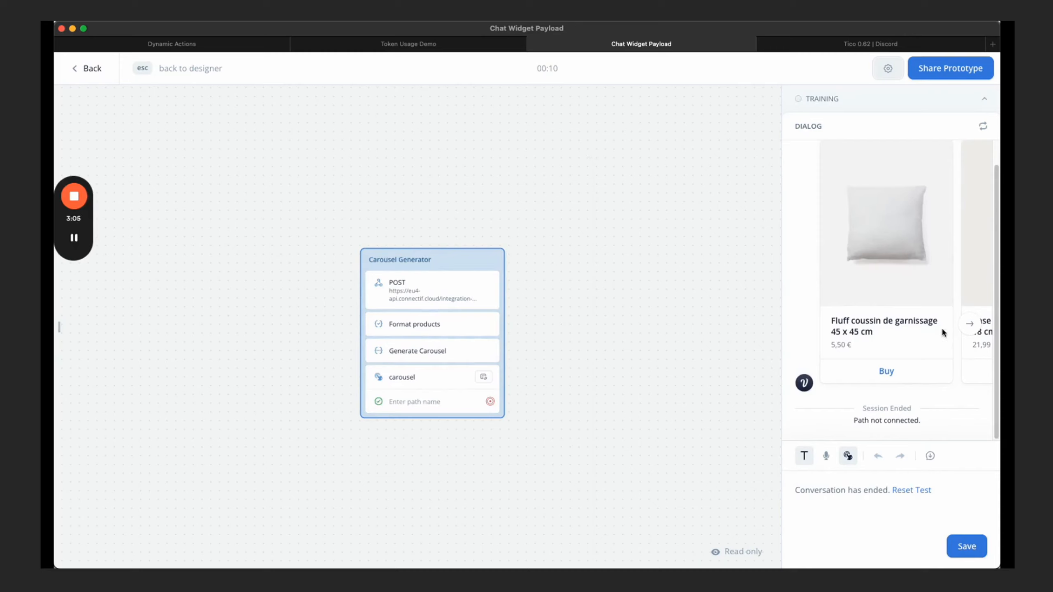
left_click(970, 325)
left_click(969, 325)
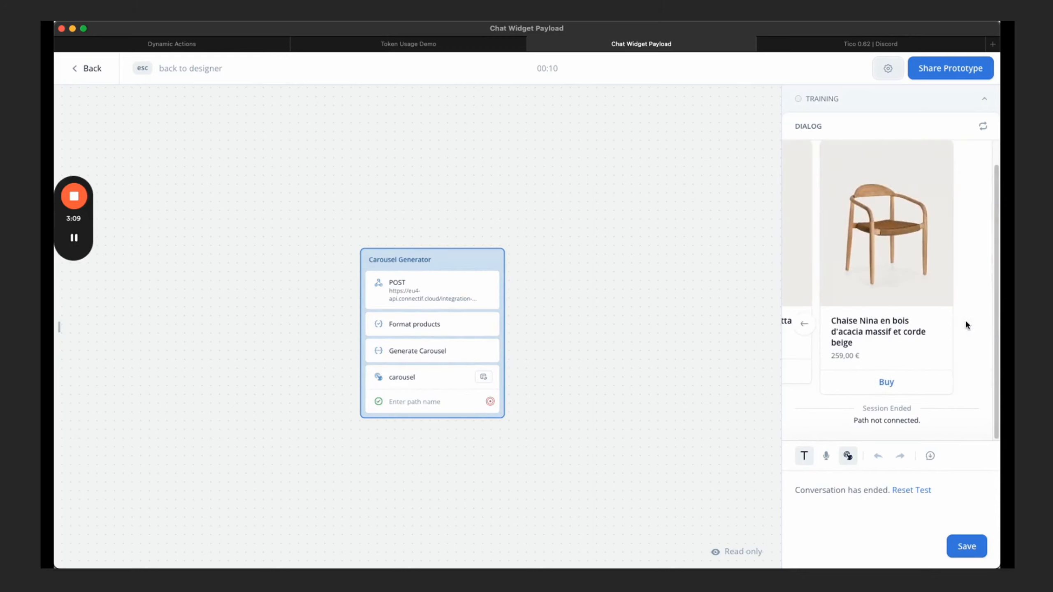
left_click(809, 324)
left_click(808, 322)
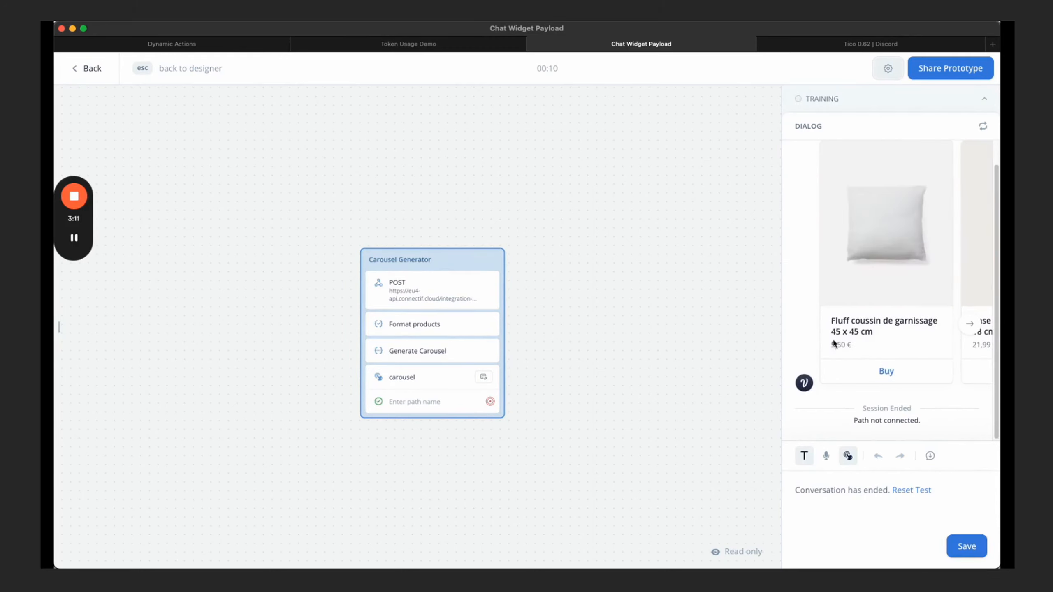
Test the Buy link of the Fluff cushion card, look over the product page and close it
left_click(886, 370)
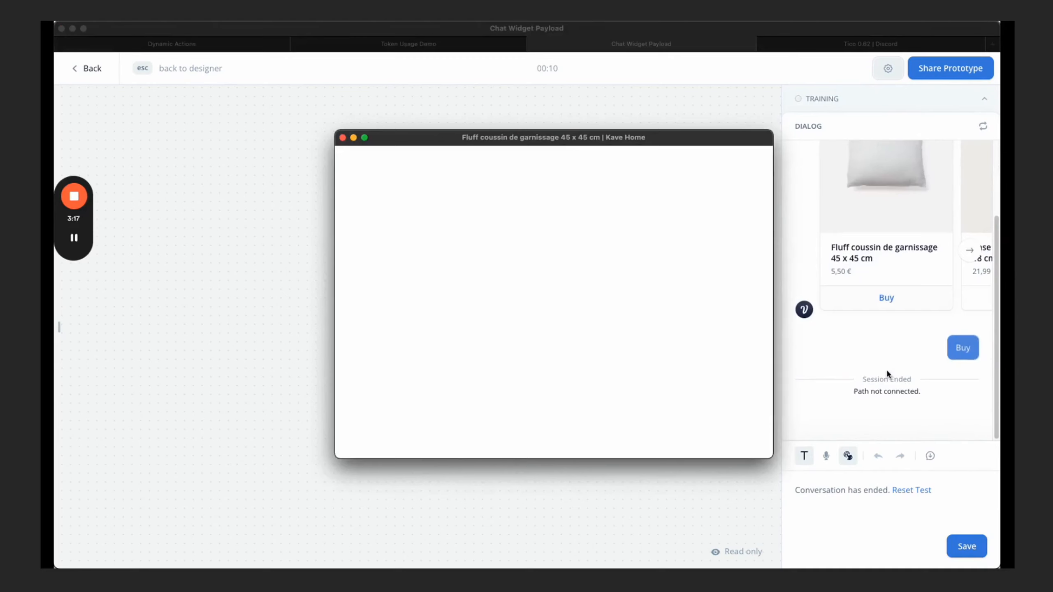
scroll(514, 304, "down", 5)
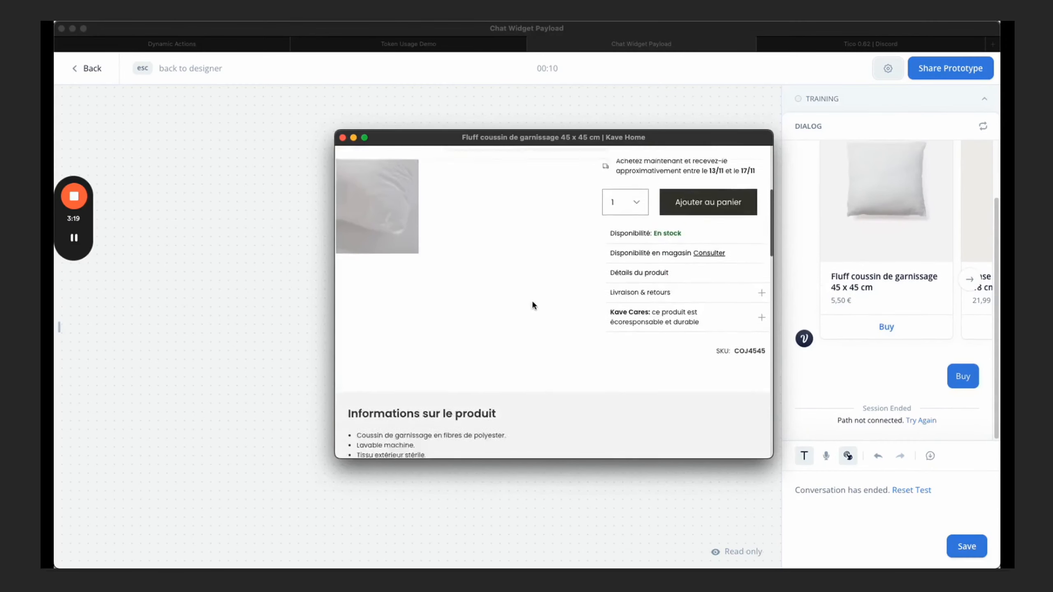
scroll(531, 299, "up", 5)
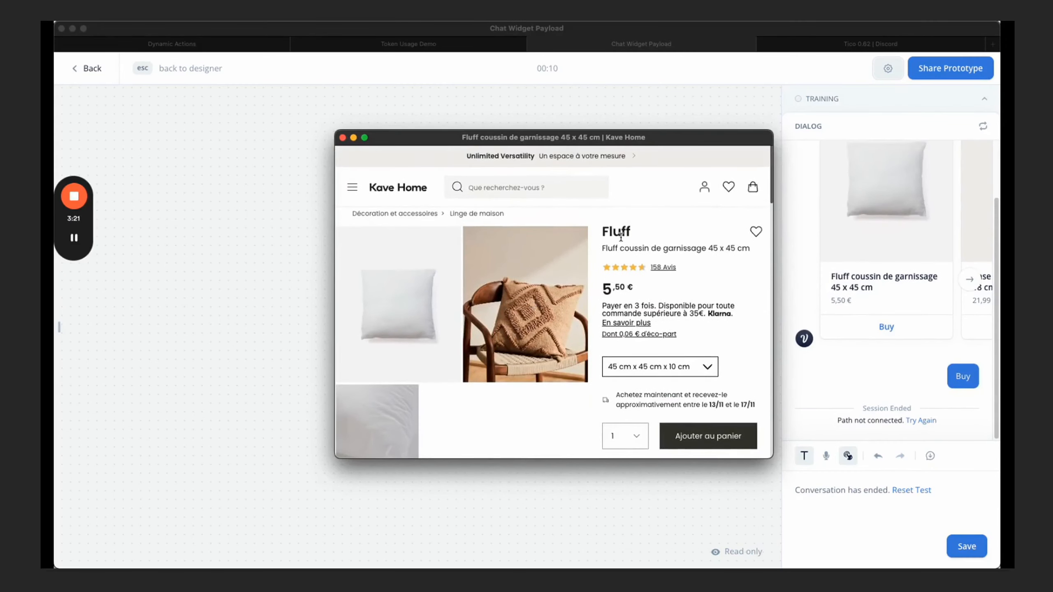
left_click(343, 138)
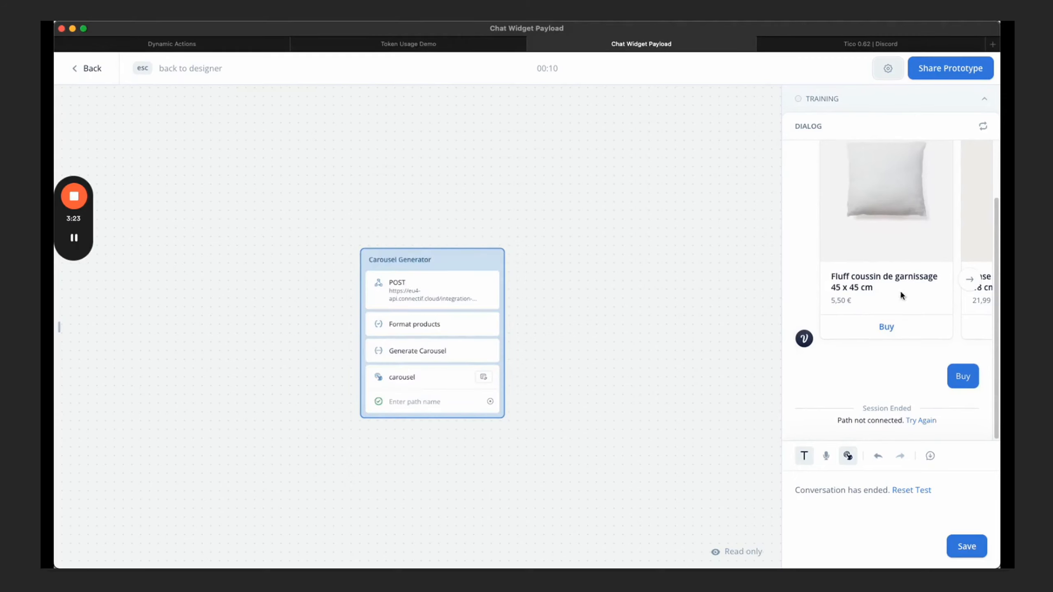
Test the Buy link of the Chaise Nina card, look over its product page and close it
left_click(969, 278)
left_click(969, 279)
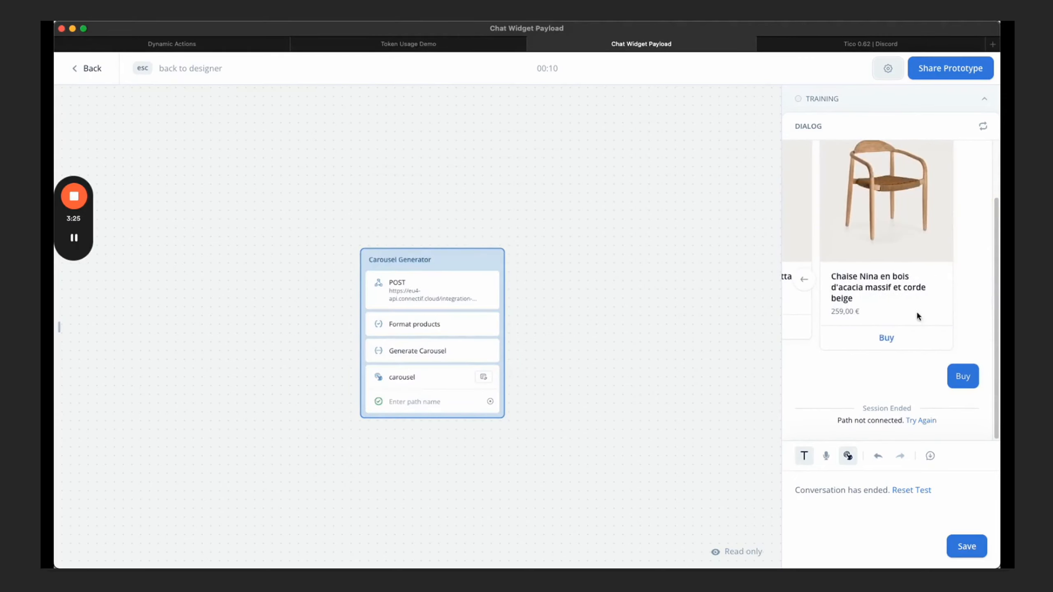
left_click(888, 338)
scroll(519, 327, "down", 5)
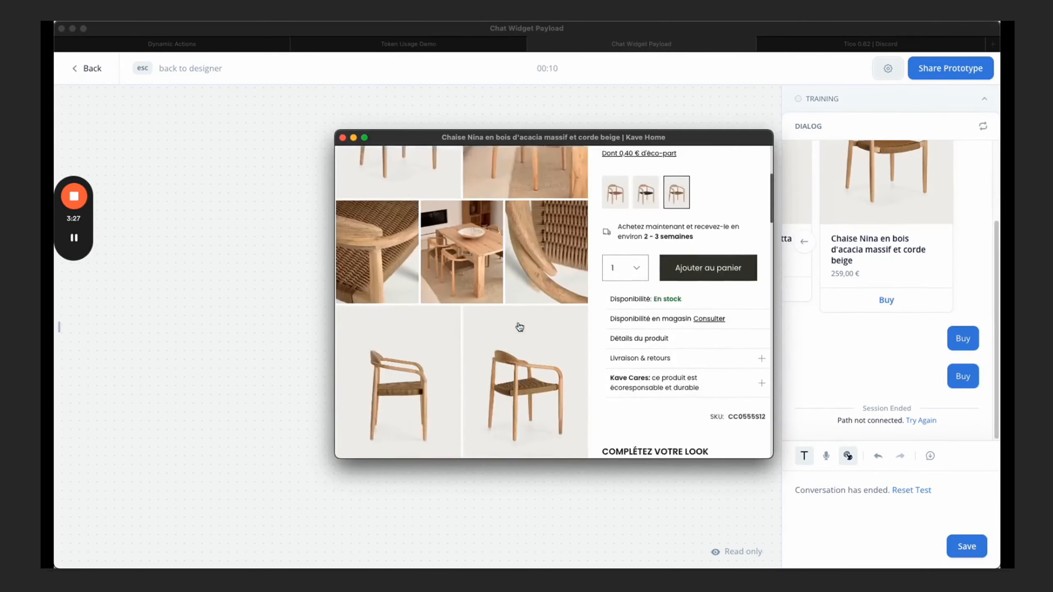
scroll(520, 327, "up", 5)
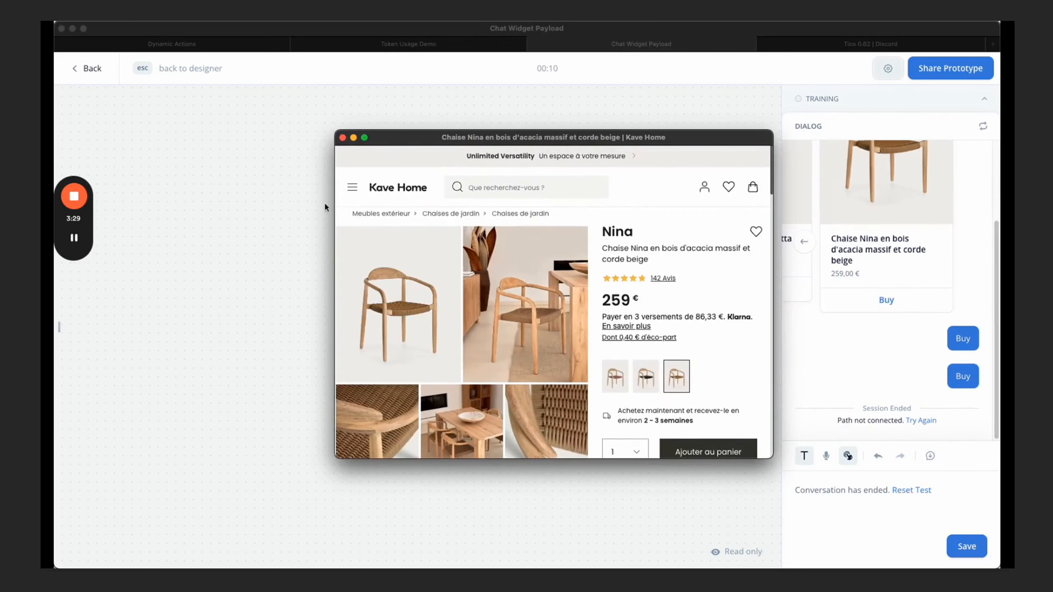
left_click(343, 138)
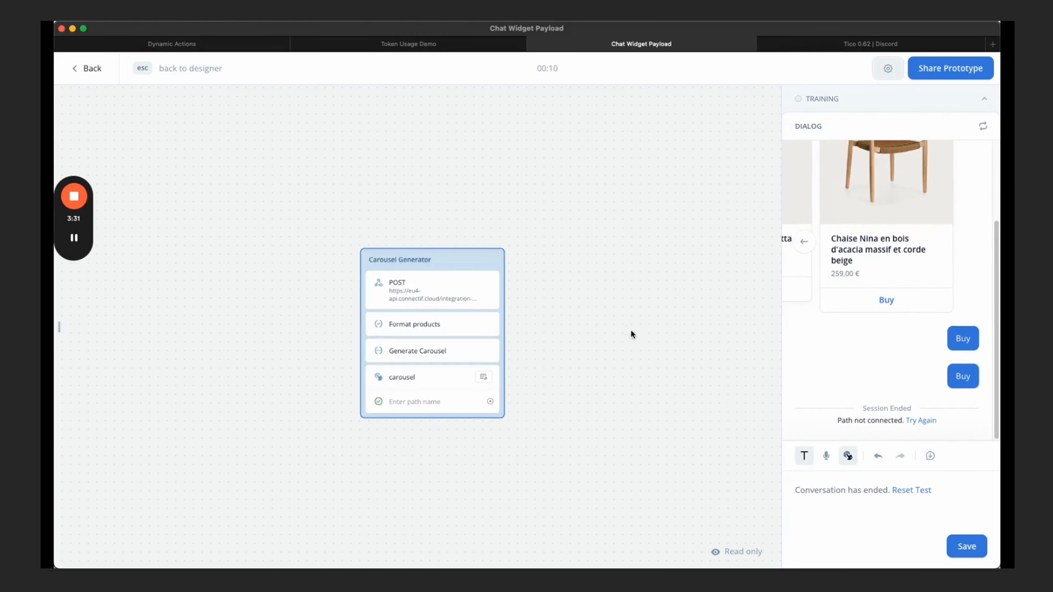
Return the carousel to its first product card
left_click(806, 242)
left_click(806, 241)
scroll(329, 332, "left", 3)
scroll(329, 332, "down", 2)
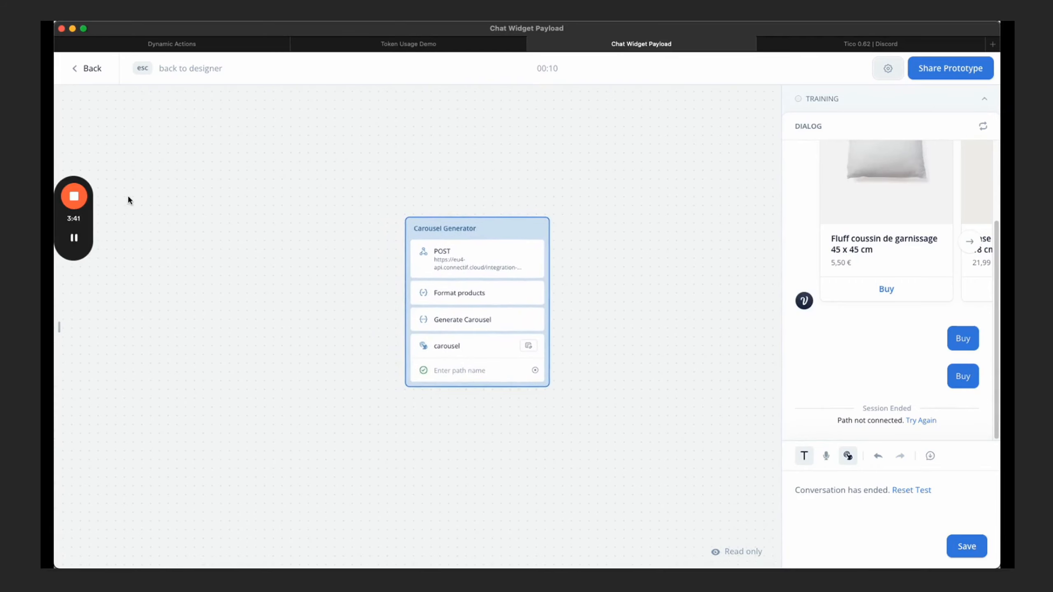
left_click(73, 196)
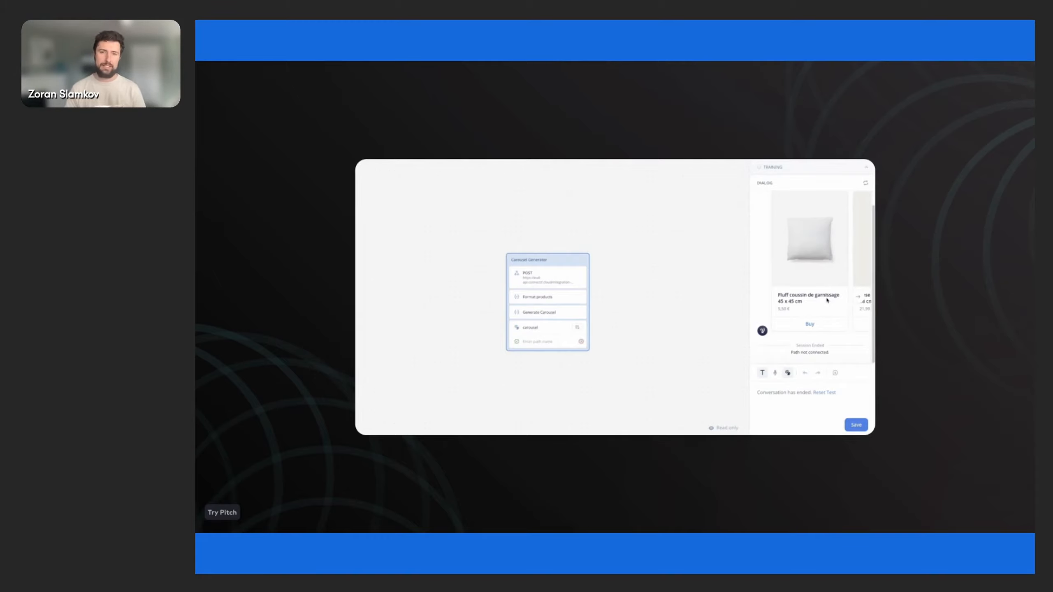
key("Right")
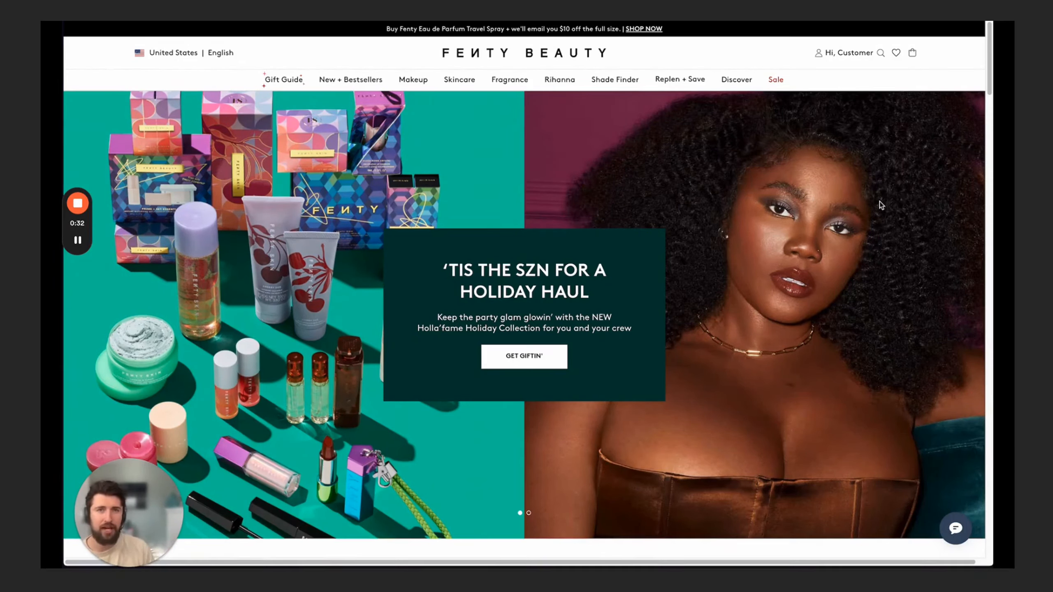
Open the Fenty Beauty chat assistant, review the widget's launch script in the browser console, and close the developer tools
left_click(956, 530)
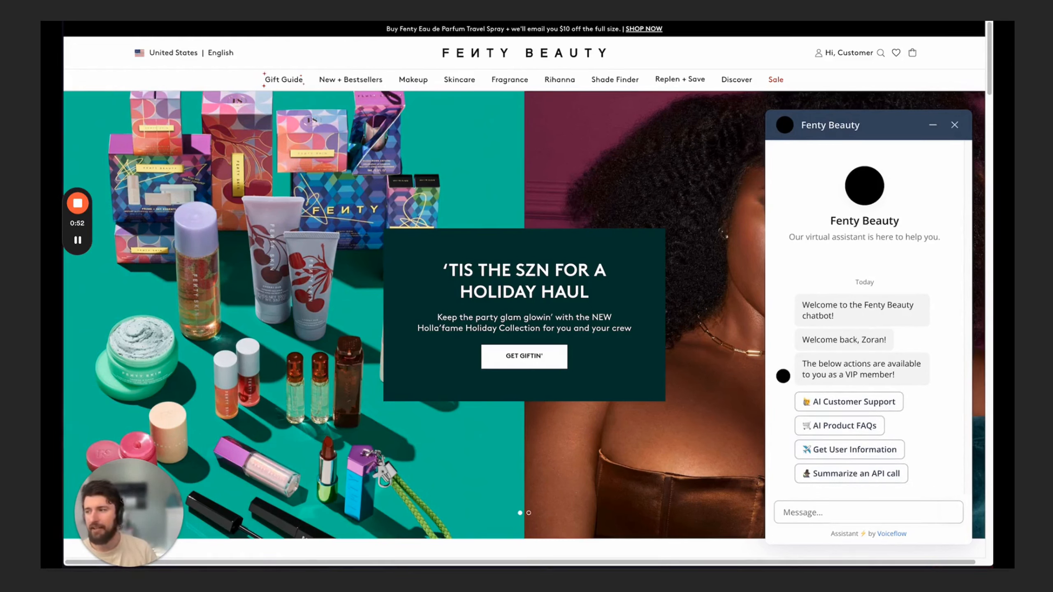
left_click_drag(63, 88, 676, 49)
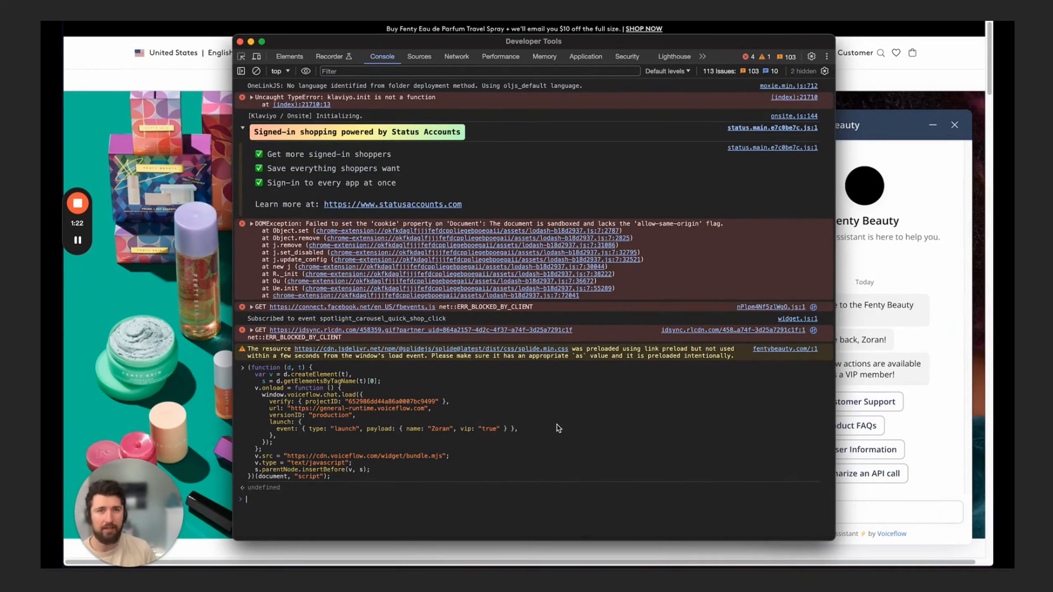
left_click(240, 41)
Switch to the Fenty Beauty Store project in Voiceflow and examine the name and vip assignments in the Welcome block's Javascript step
mouse_move(65, 79)
left_click(115, 66)
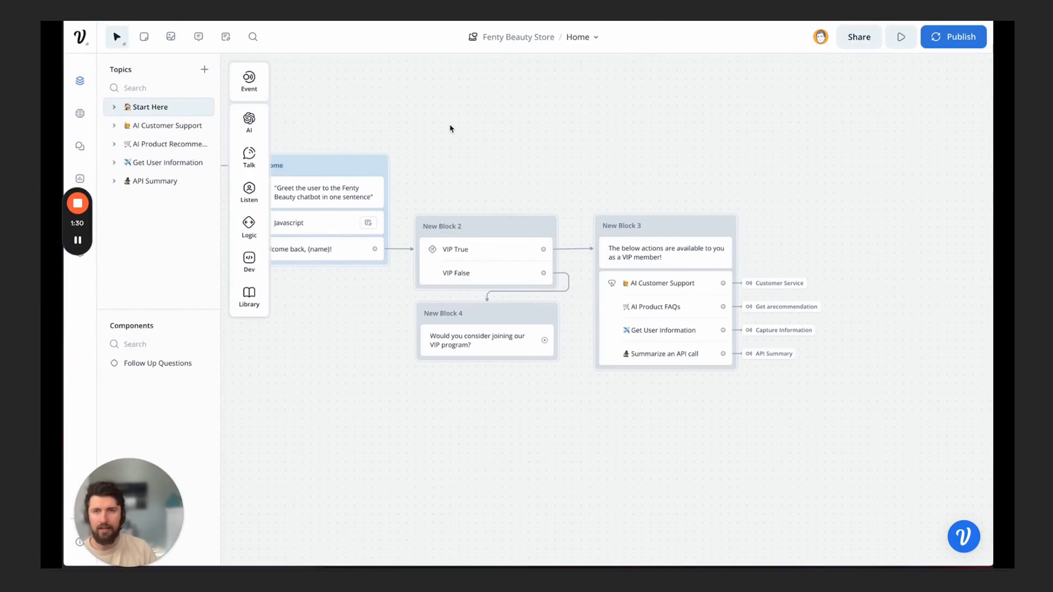
left_click_drag(442, 118, 513, 144)
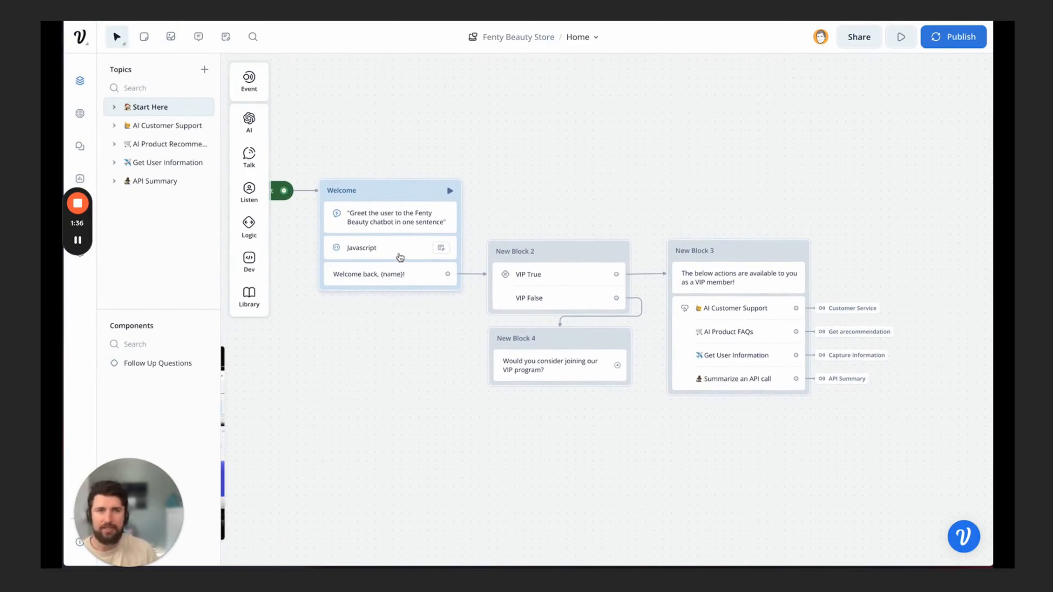
left_click(400, 256)
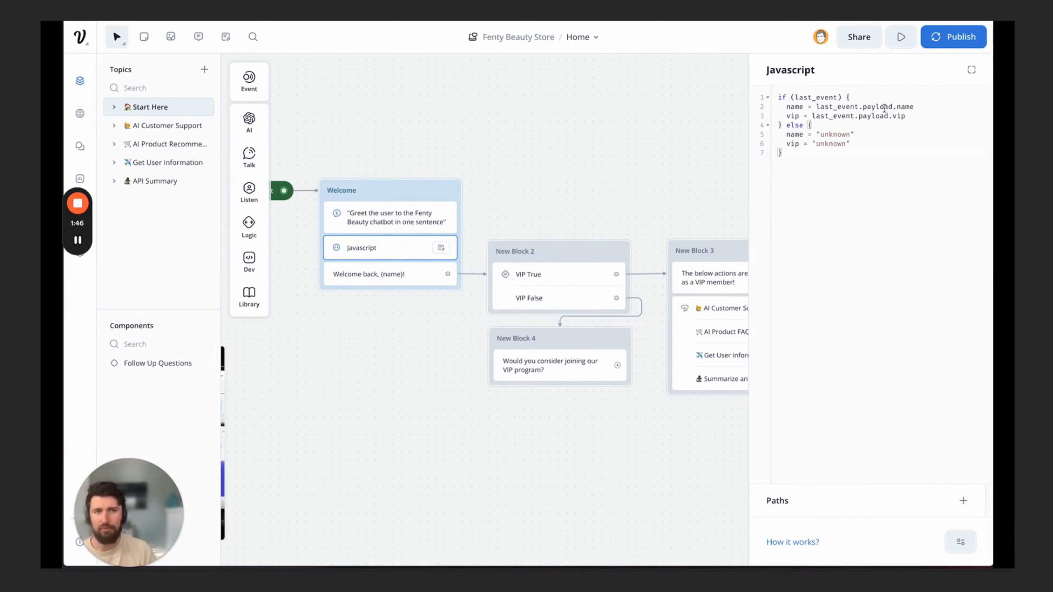
left_click(793, 107)
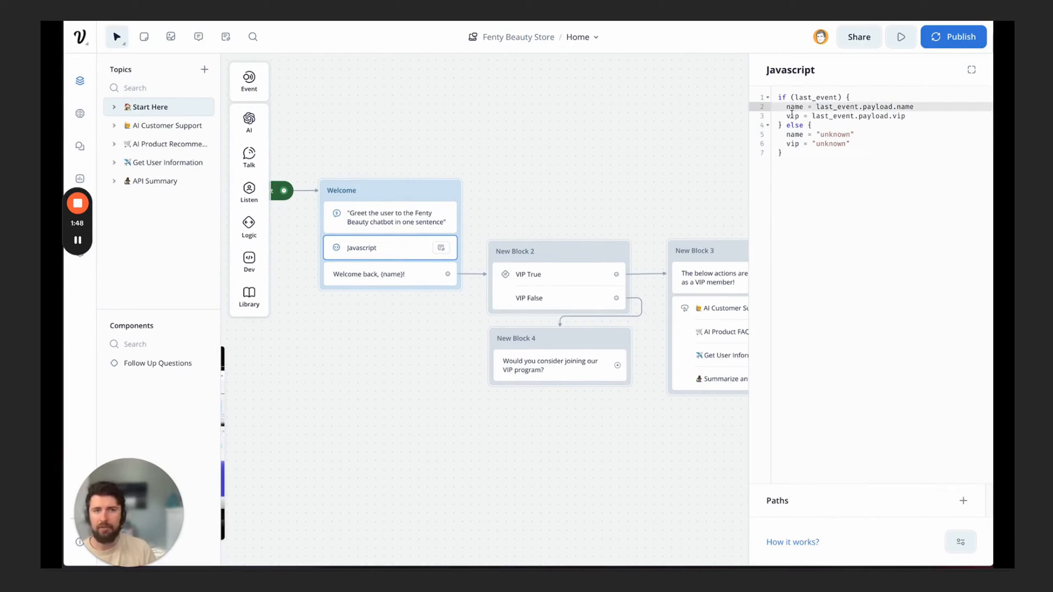
left_click(791, 114)
left_click(562, 145)
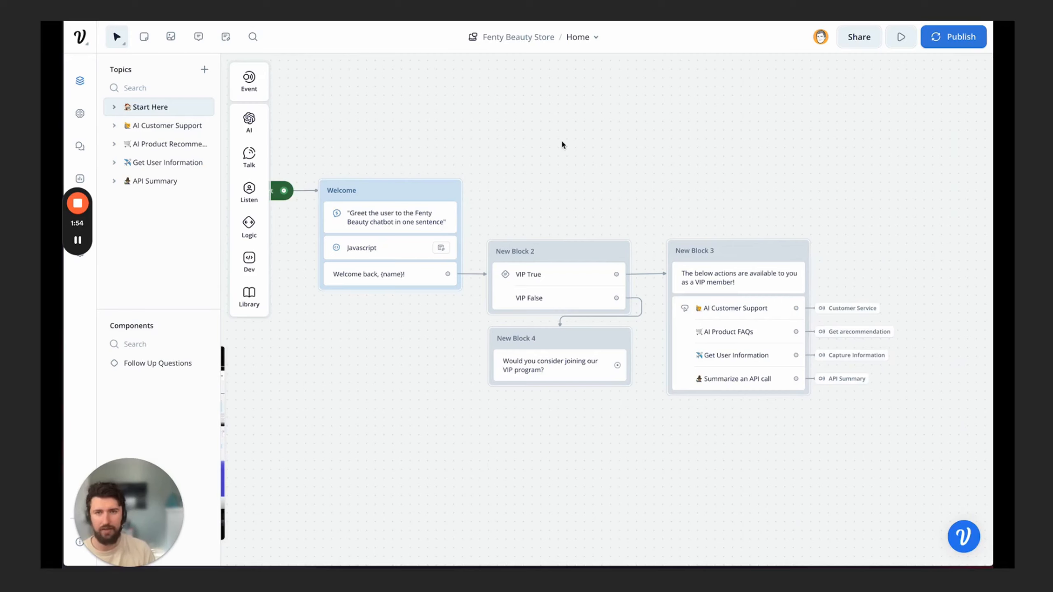
Review the welcome-back text, the VIP condition in New Block 2 and the VIP program message in New Block 4
left_click(372, 274)
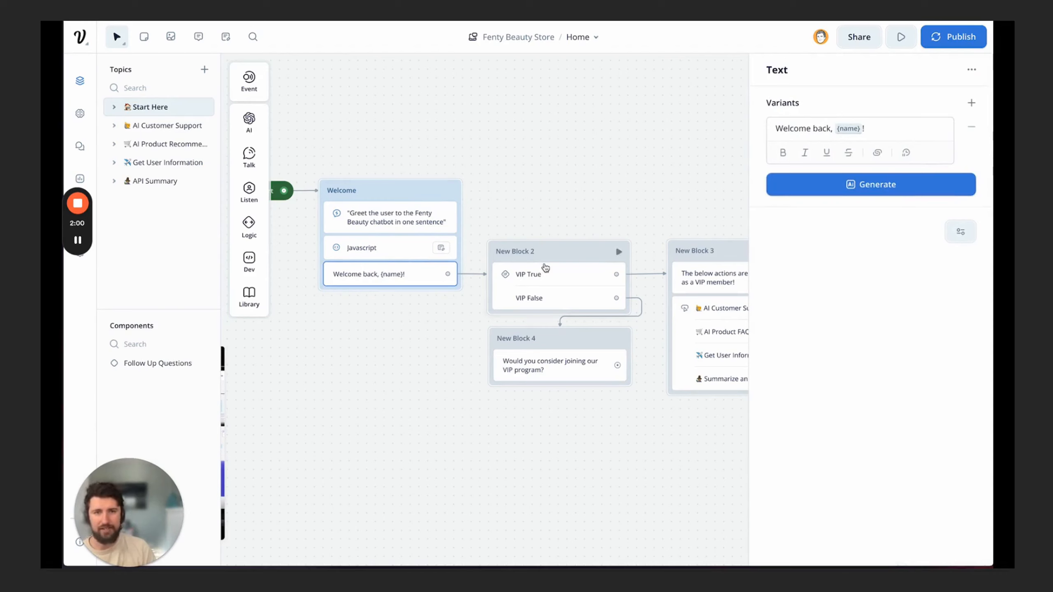
left_click(547, 267)
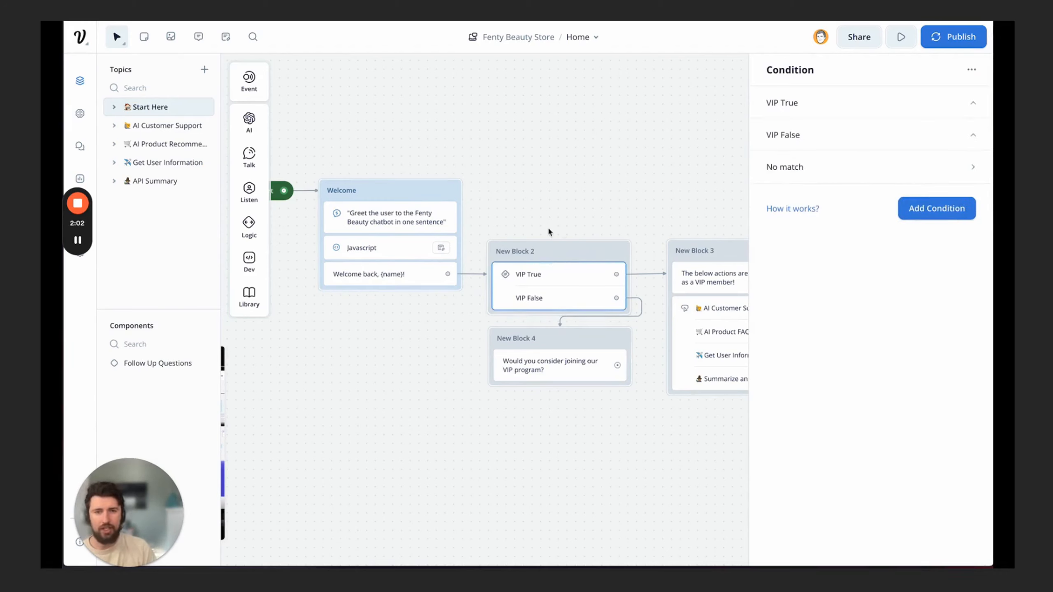
scroll(557, 229, "right", 2)
left_click(500, 360)
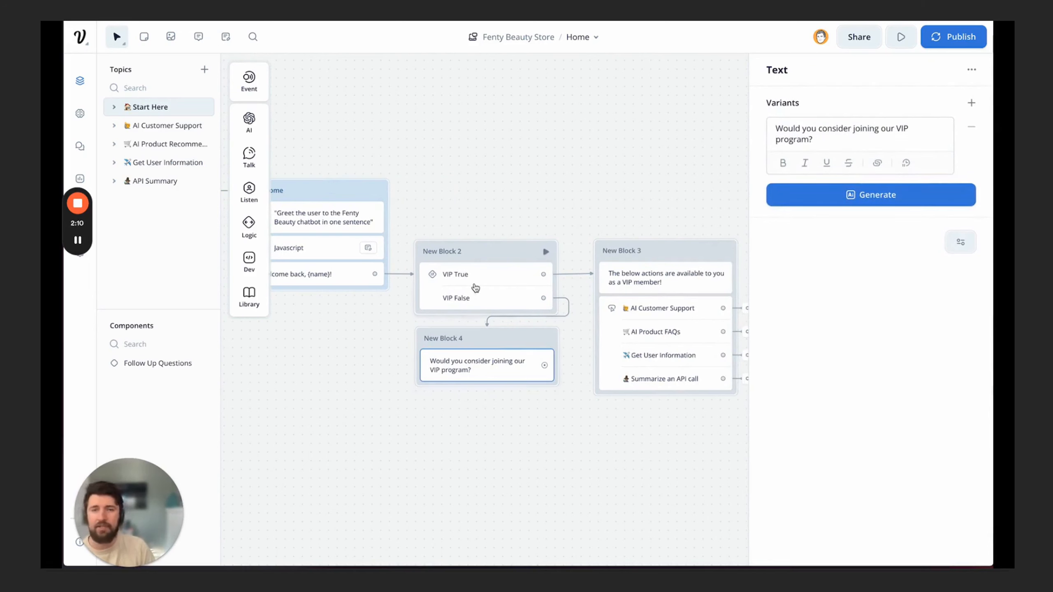
left_click(459, 192)
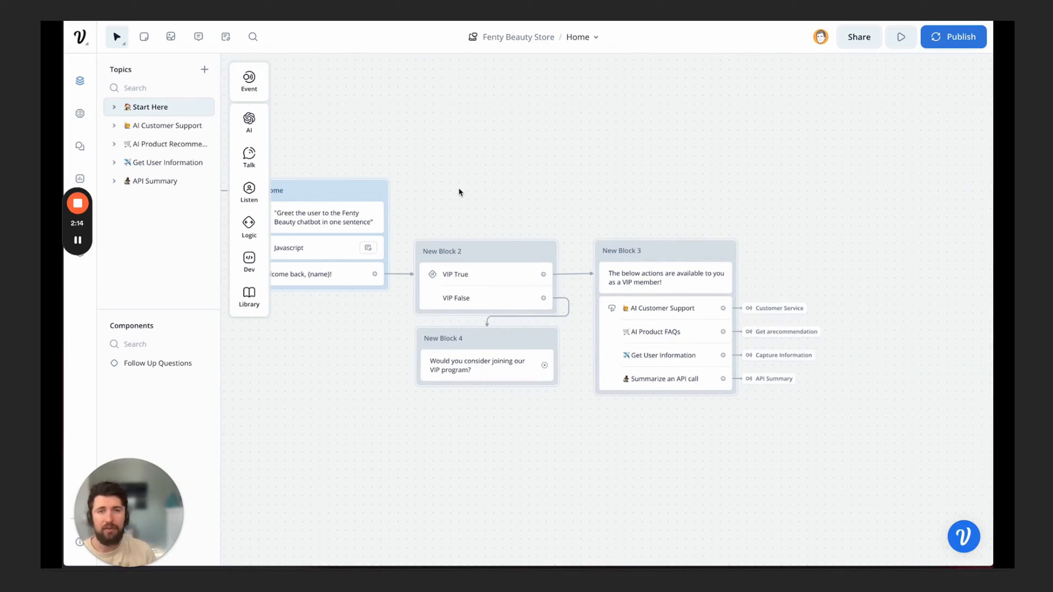